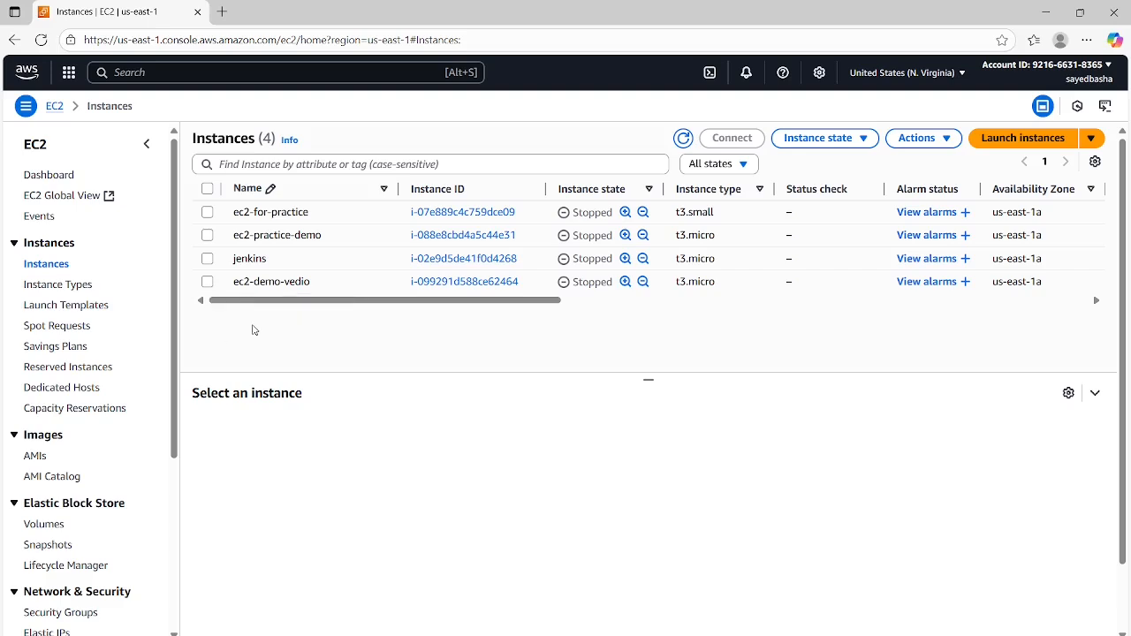
# Change the instance type of the stopped ec2-demo-vedio instance to t3.small and refresh the instance list
pyautogui.click(208, 282)
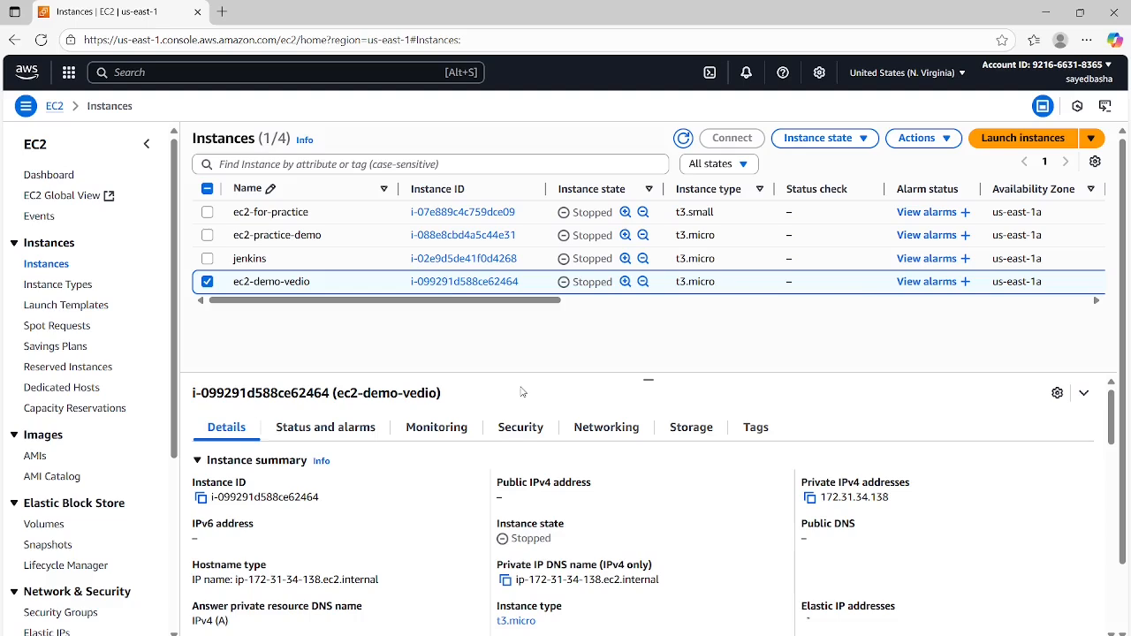
pyautogui.click(932, 142)
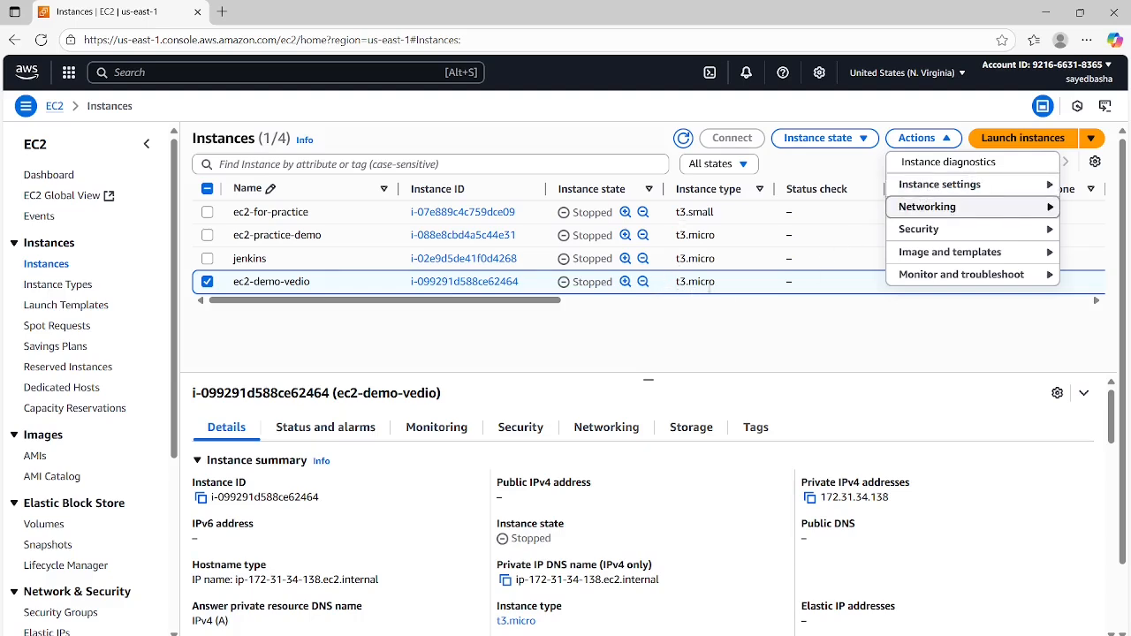
pyautogui.click(916, 186)
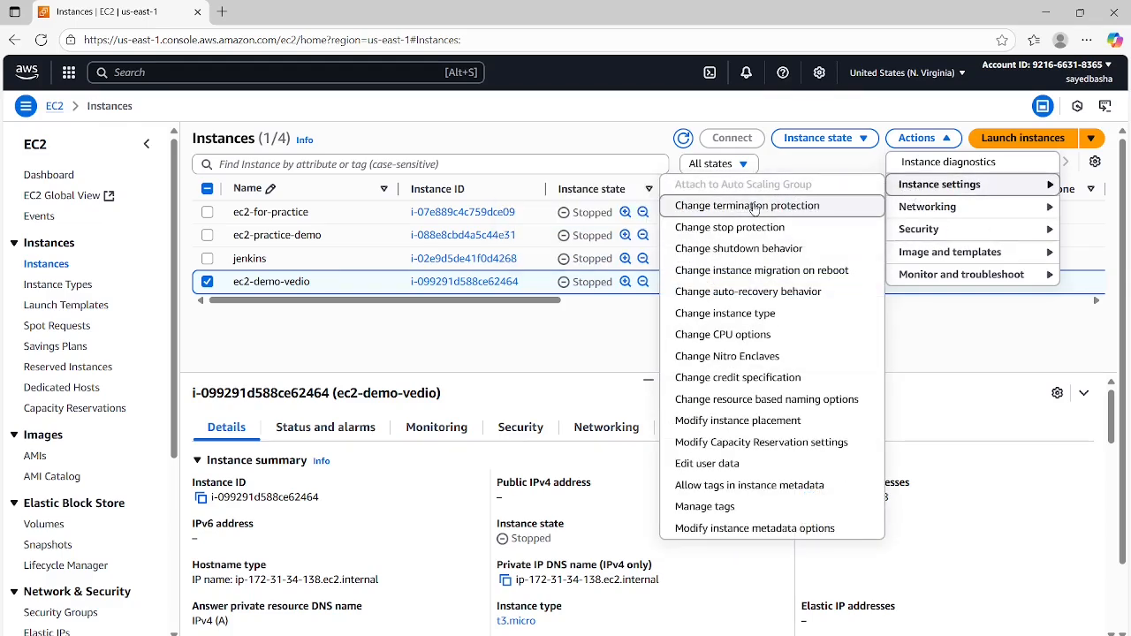
pyautogui.click(726, 314)
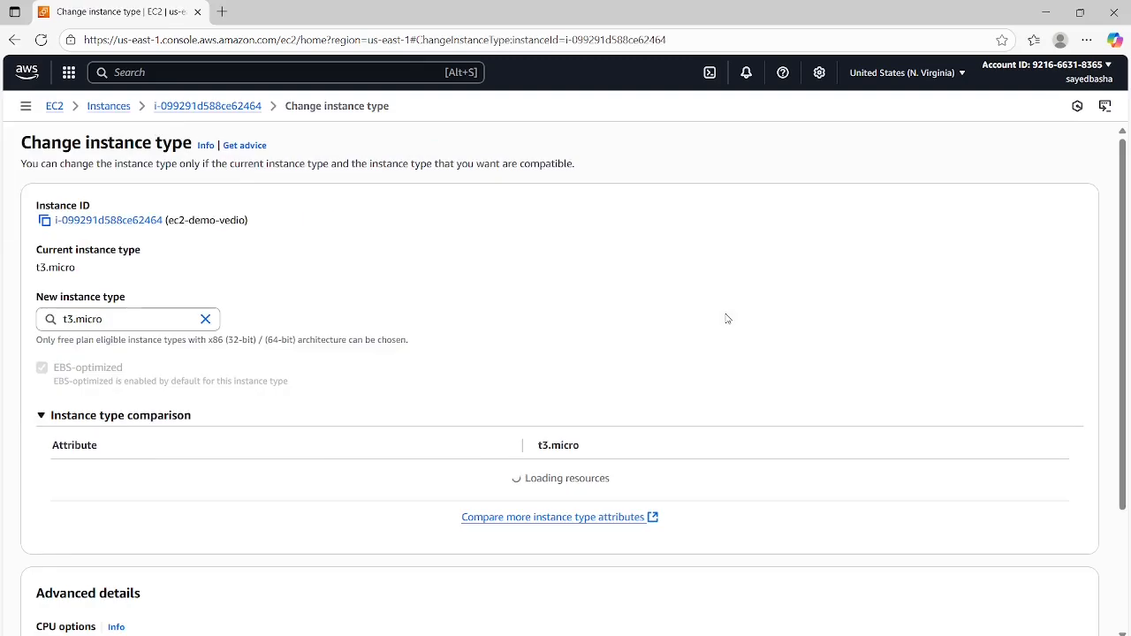
pyautogui.click(206, 320)
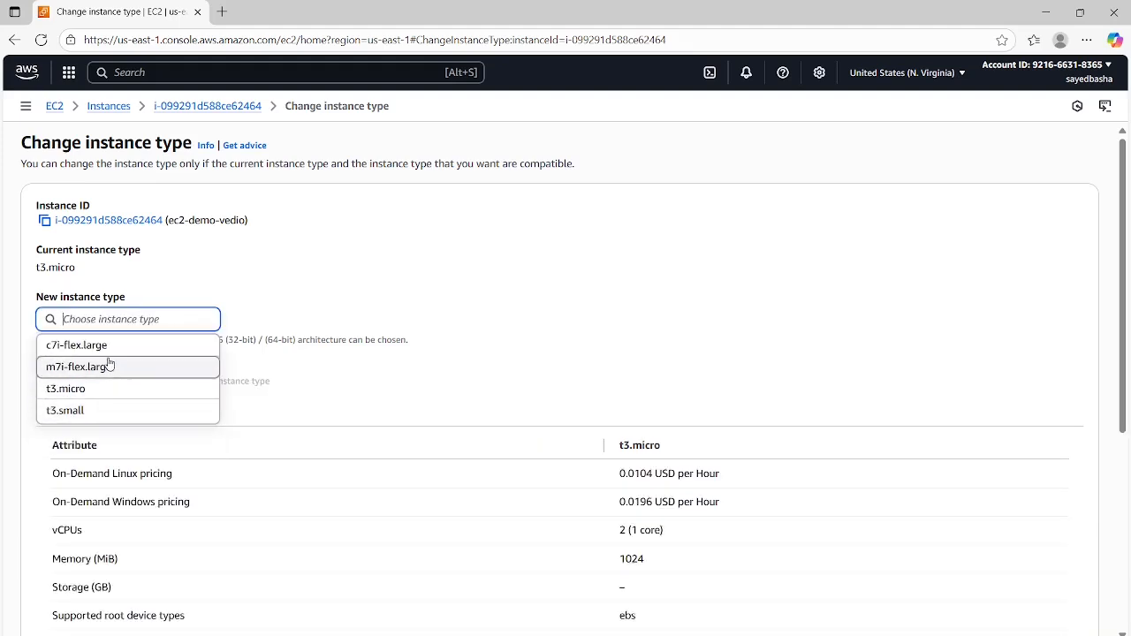
pyautogui.click(71, 413)
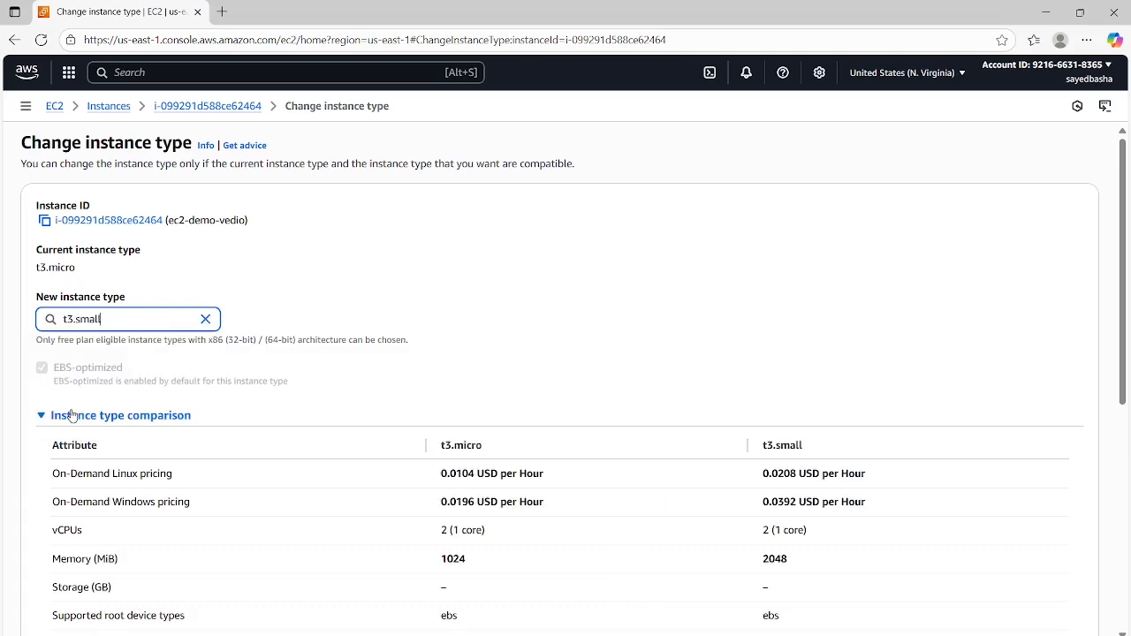
pyautogui.scroll(-5, 386, 334)
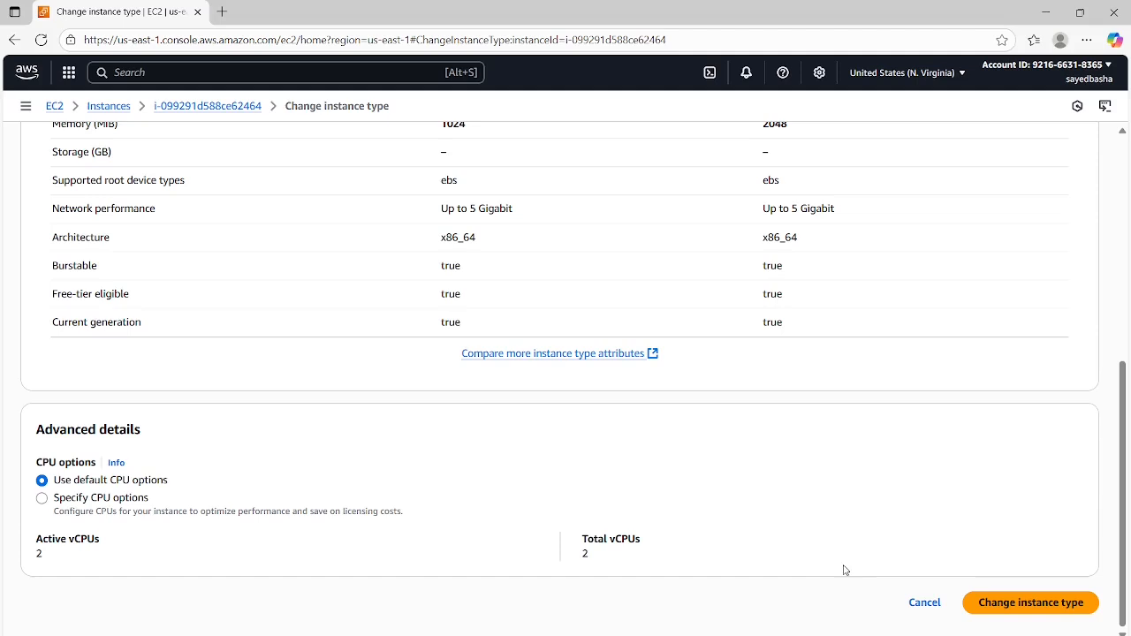
pyautogui.click(1004, 609)
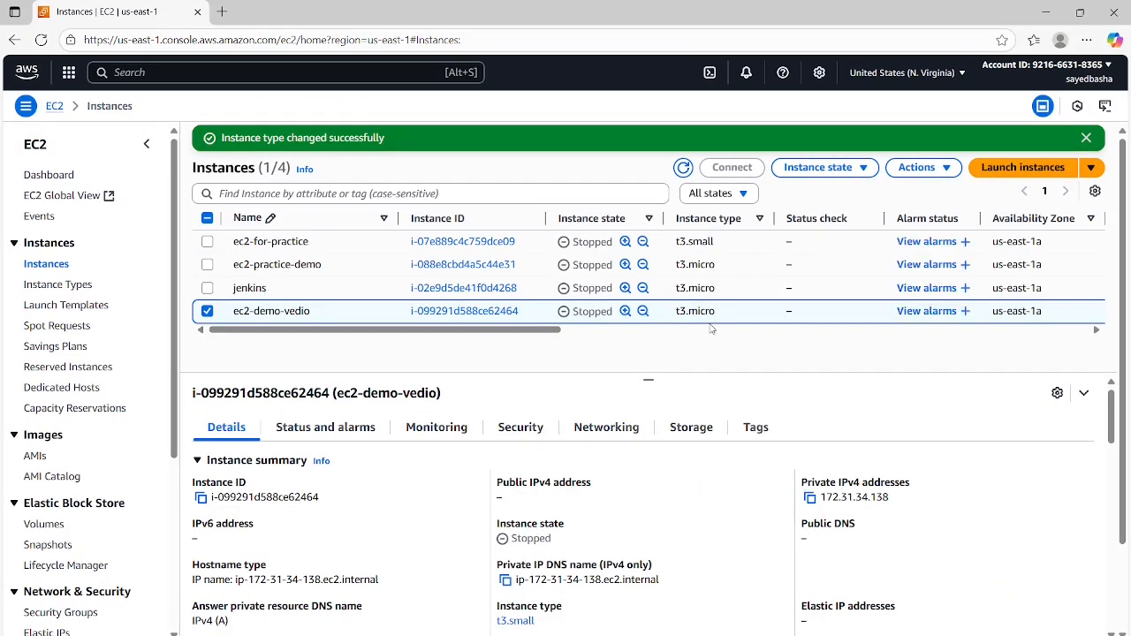
pyautogui.click(683, 169)
pyautogui.click(683, 167)
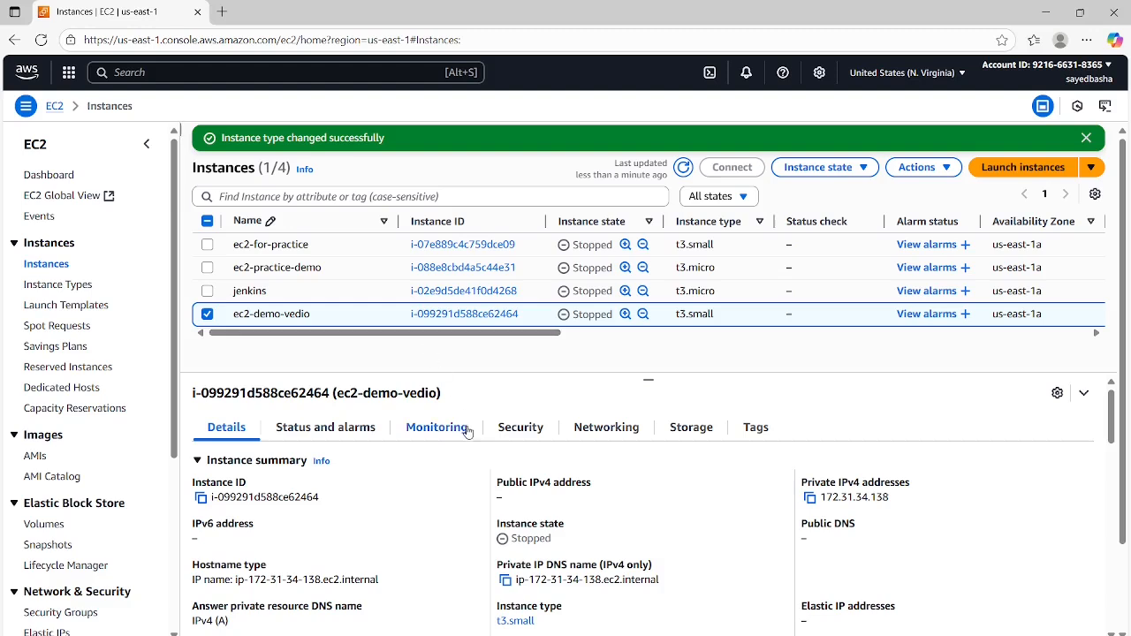
# Open the default security group attached to ec2-demo-vedio and examine its name, ID and inbound rules
pyautogui.click(521, 427)
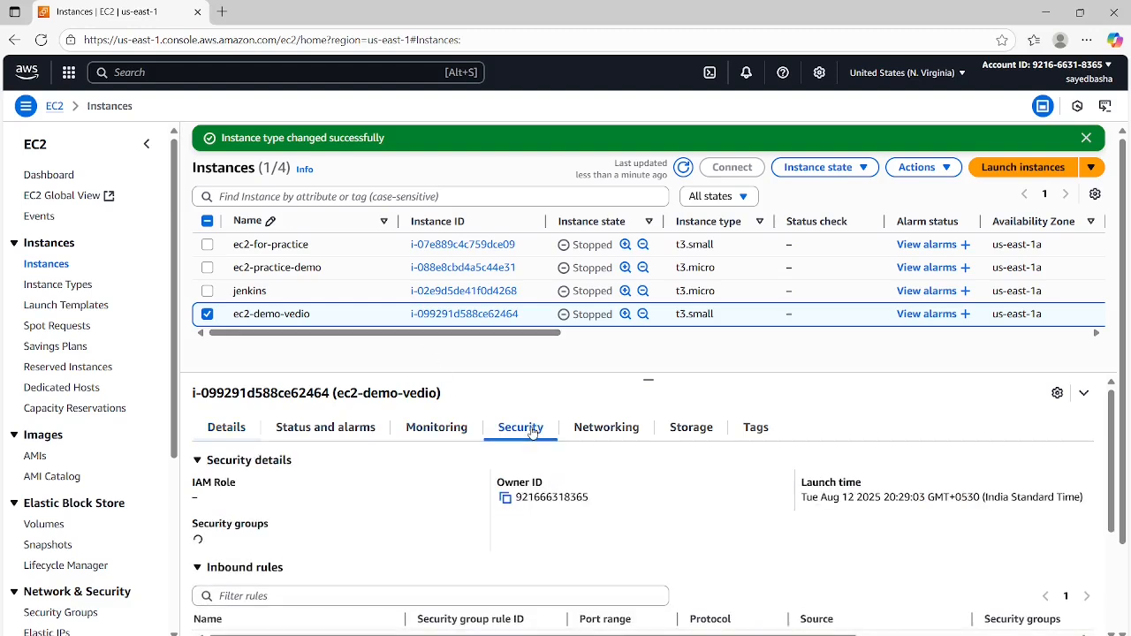
pyautogui.scroll(-1, 477, 437)
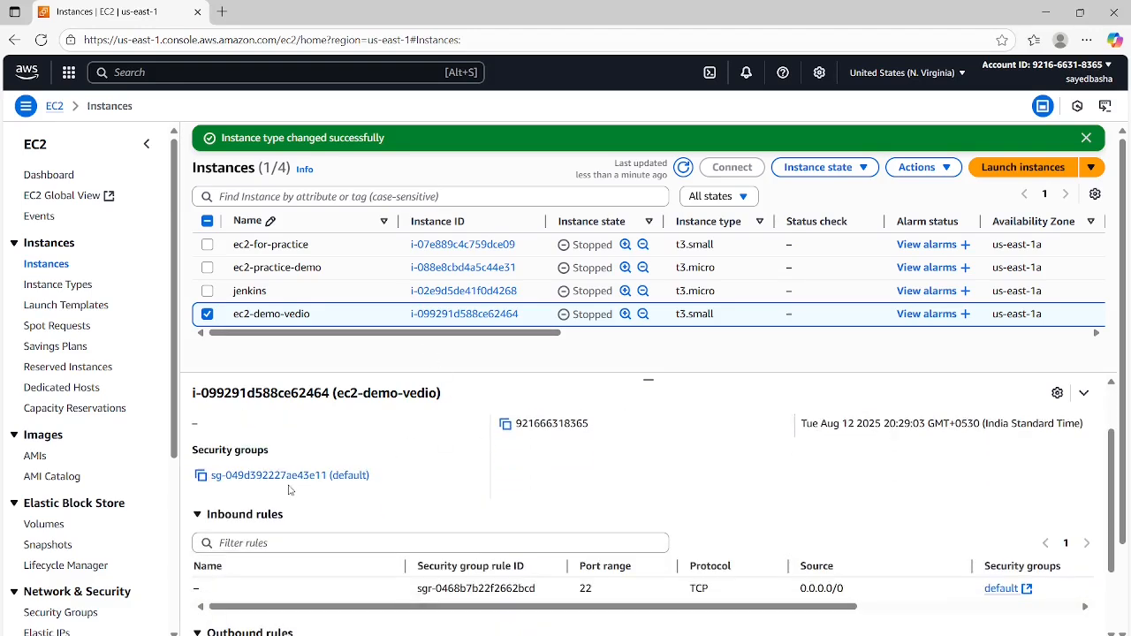
pyautogui.click(262, 476)
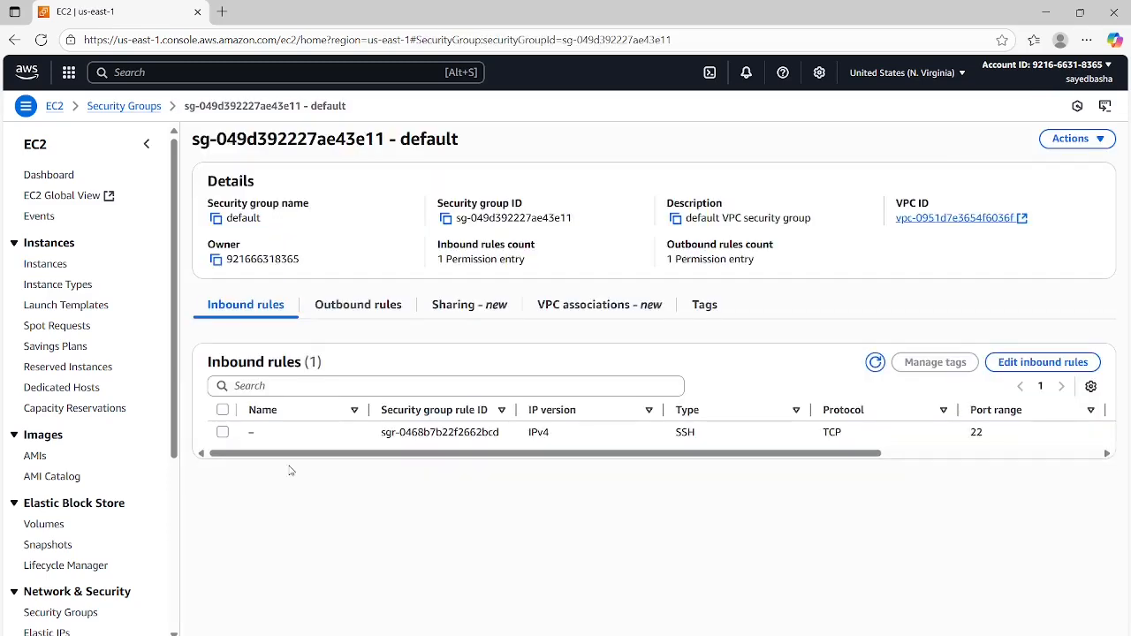
pyautogui.moveTo(685, 454); pyautogui.dragTo(566, 470)
pyautogui.moveTo(398, 139); pyautogui.dragTo(485, 150)
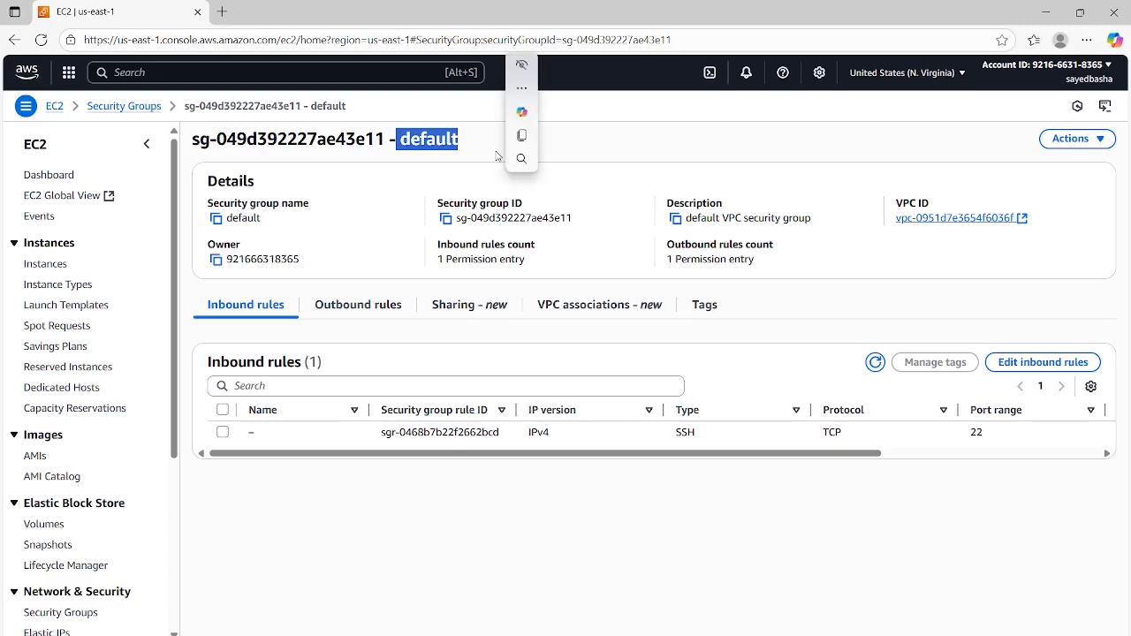
pyautogui.click(278, 139)
pyautogui.moveTo(210, 139); pyautogui.dragTo(384, 146)
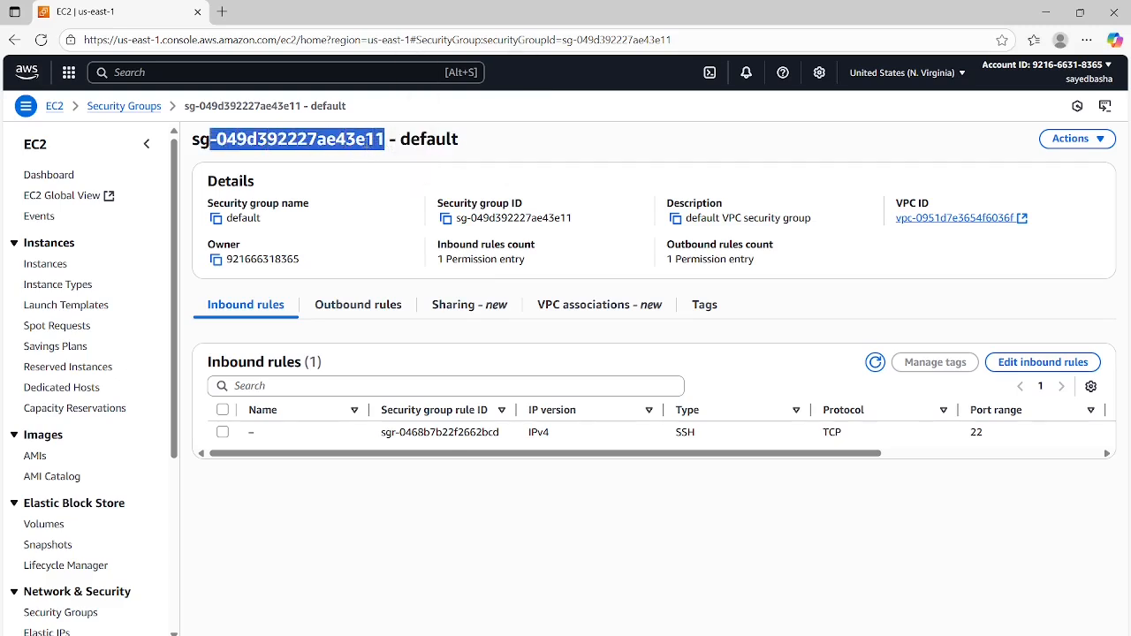
pyautogui.click(518, 534)
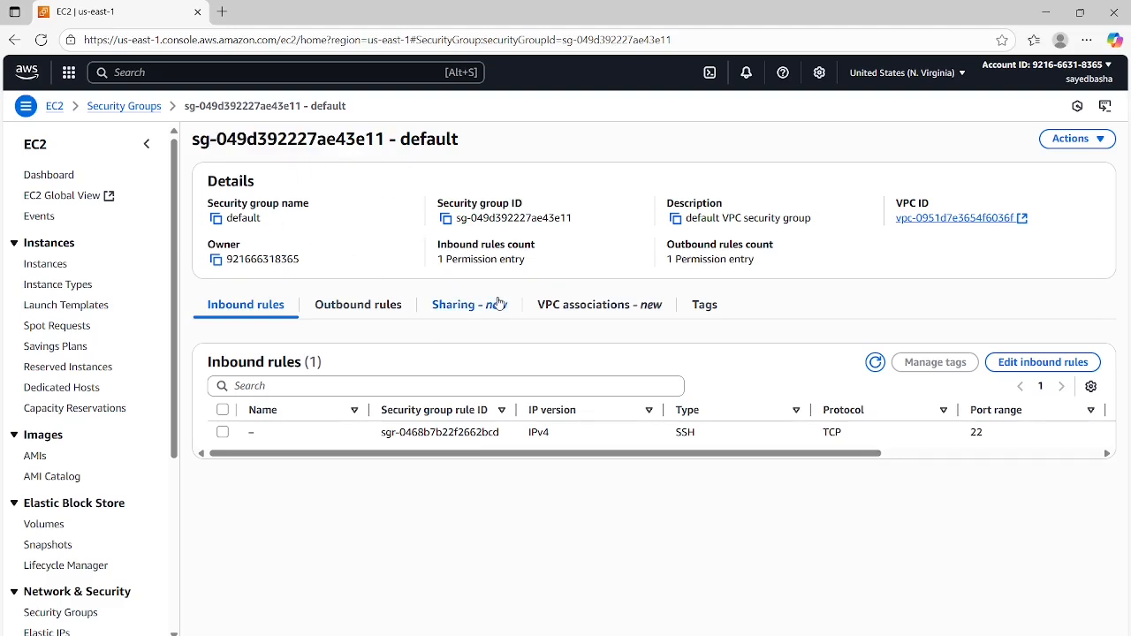
# Replace the default security group on ec2-demo-vedio with new-demo-sg and save the change
pyautogui.click(57, 264)
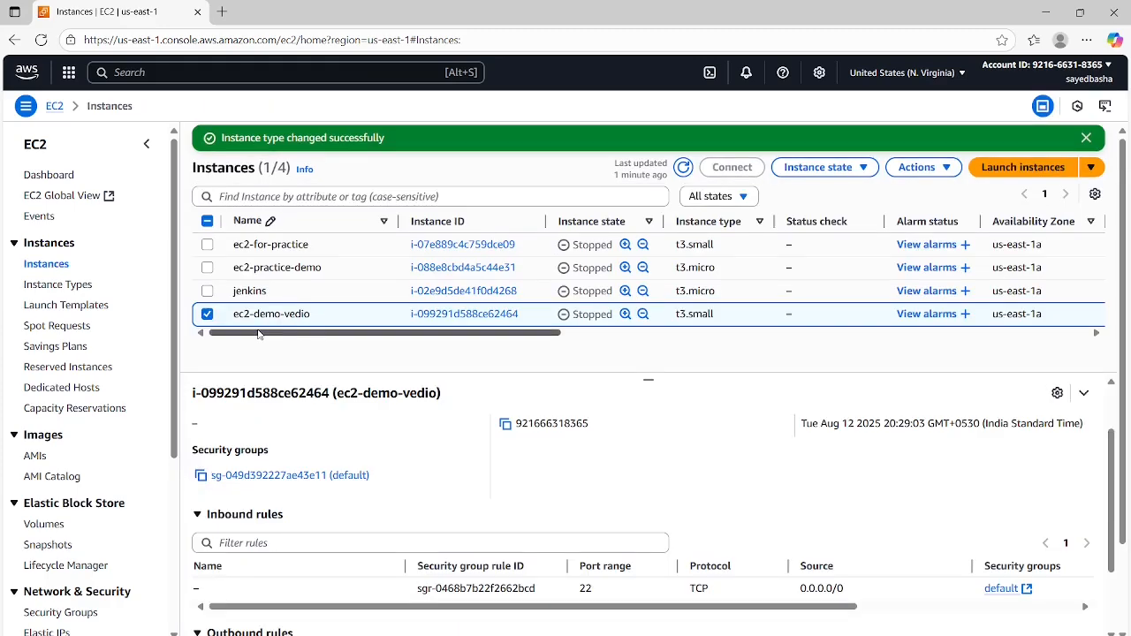
pyautogui.click(919, 167)
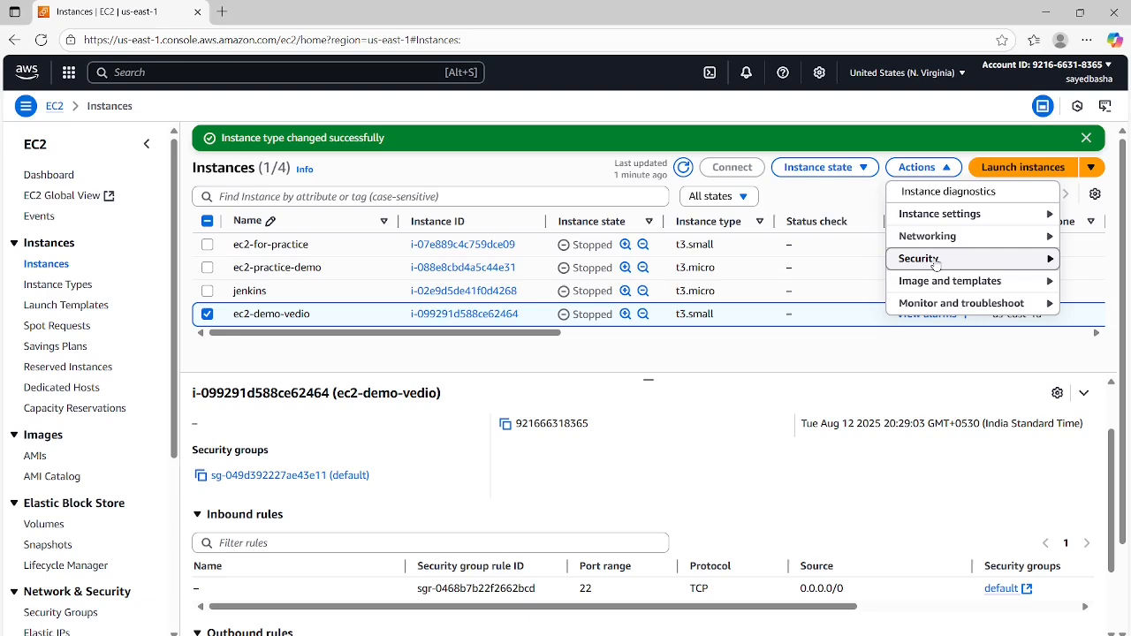
pyautogui.moveTo(935, 265)
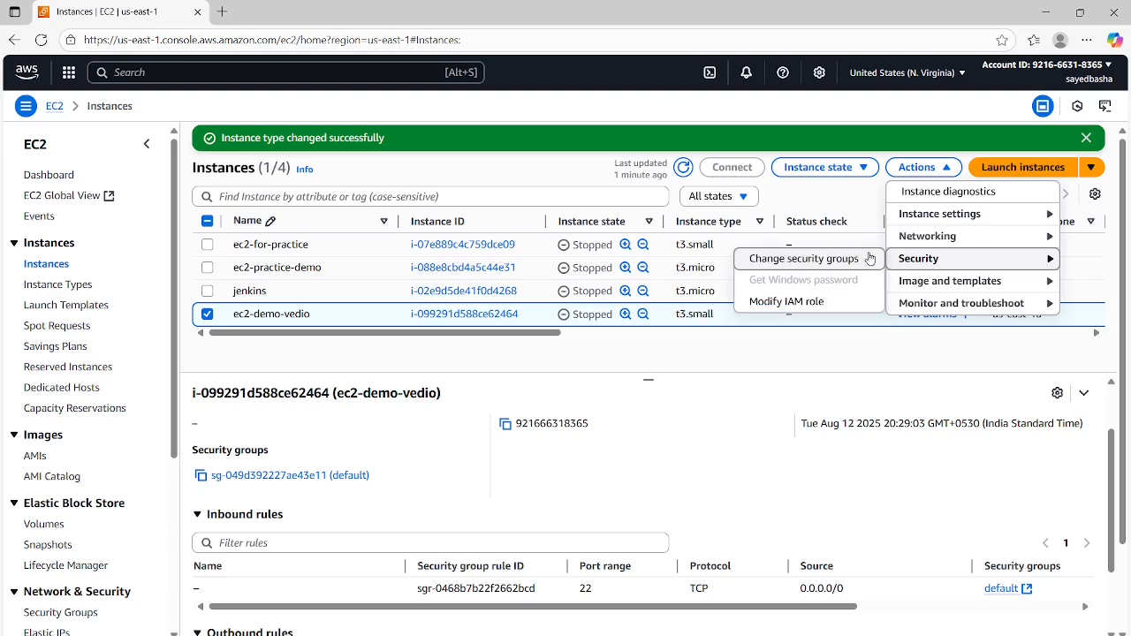
pyautogui.click(804, 259)
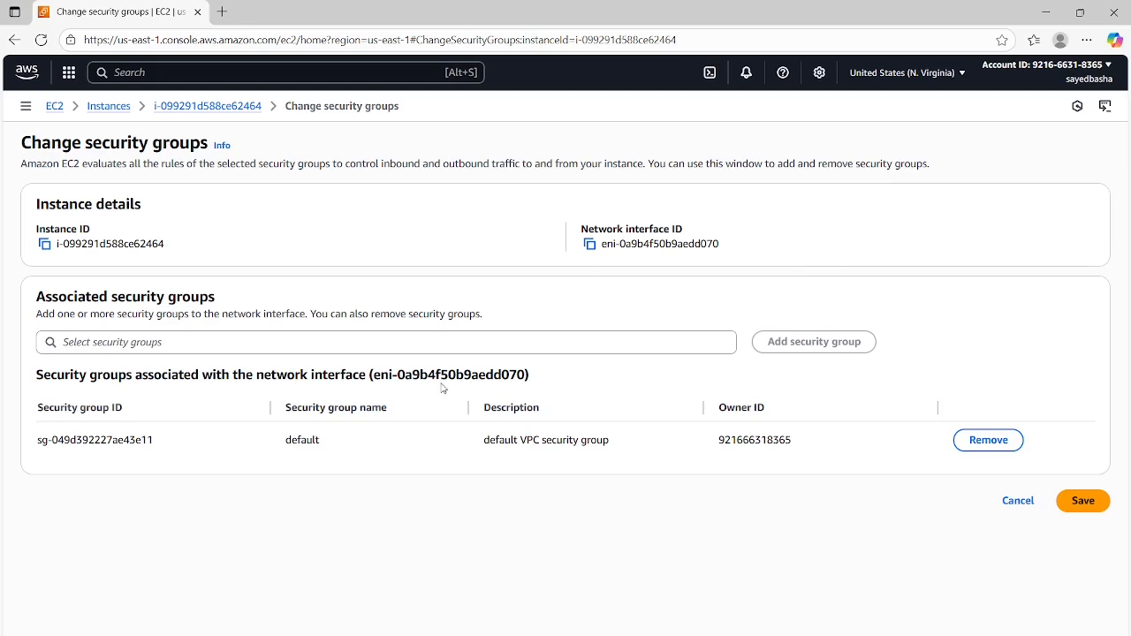
pyautogui.click(246, 342)
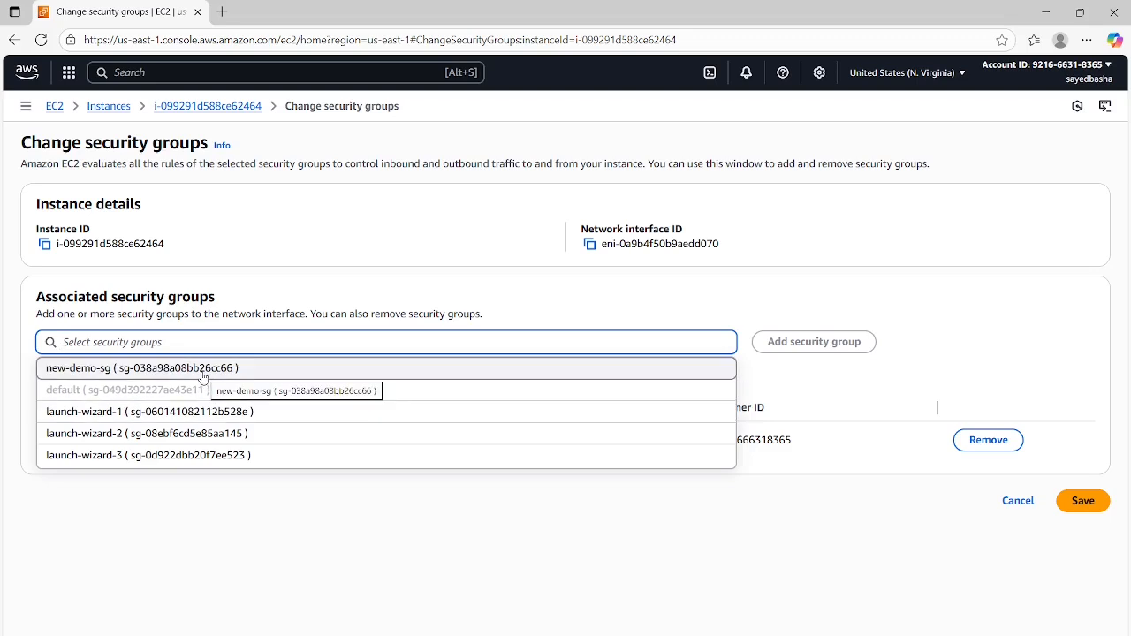
pyautogui.click(129, 370)
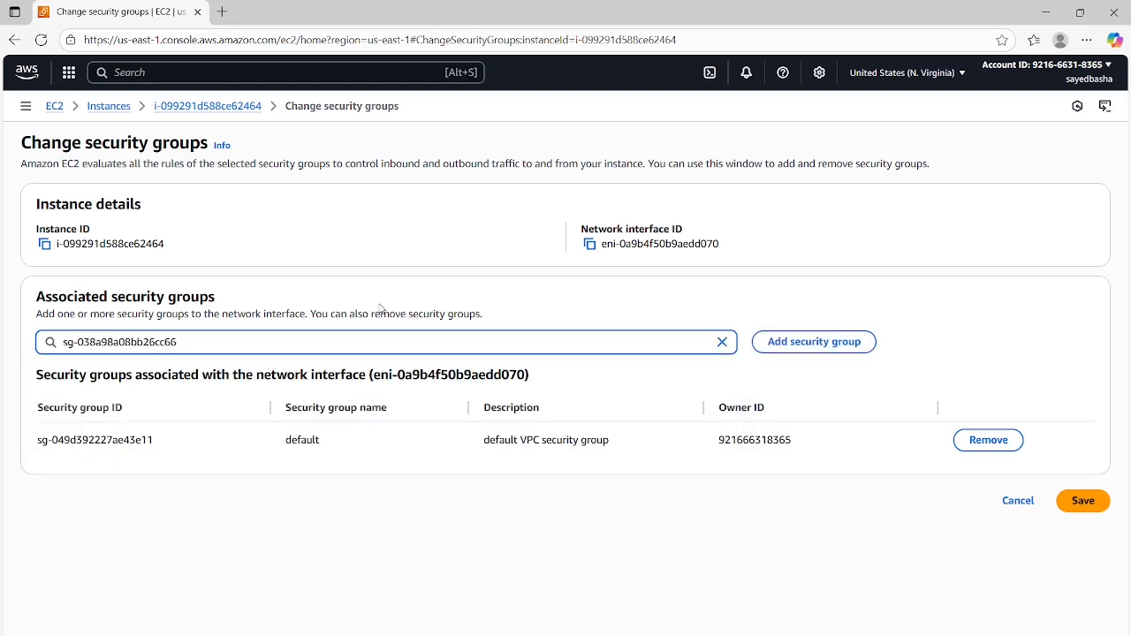
pyautogui.click(788, 346)
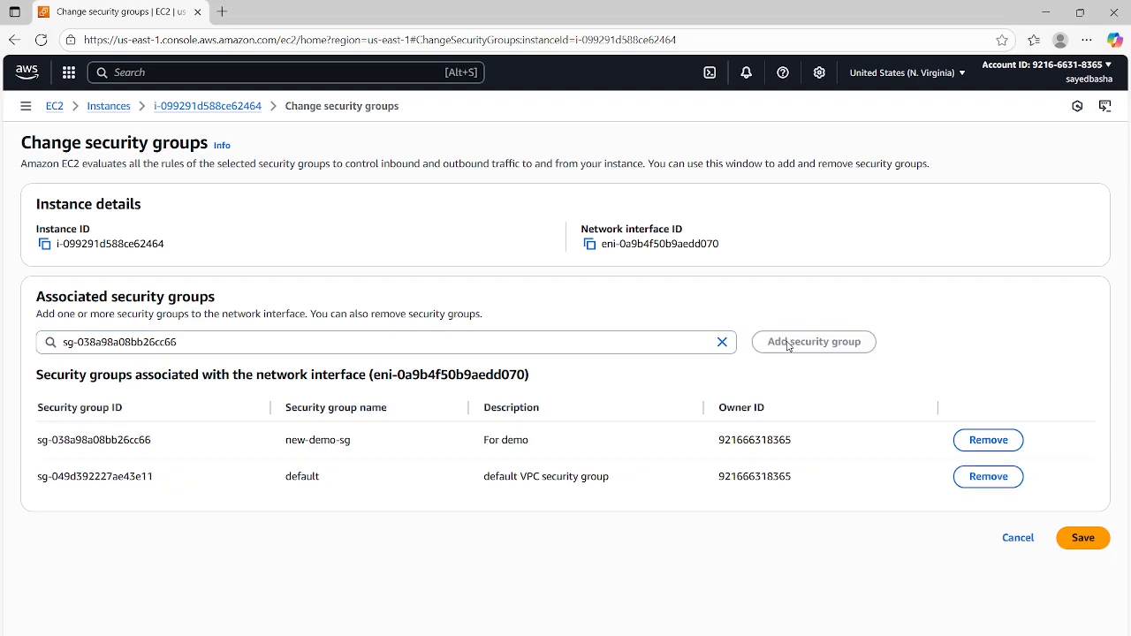
pyautogui.click(967, 481)
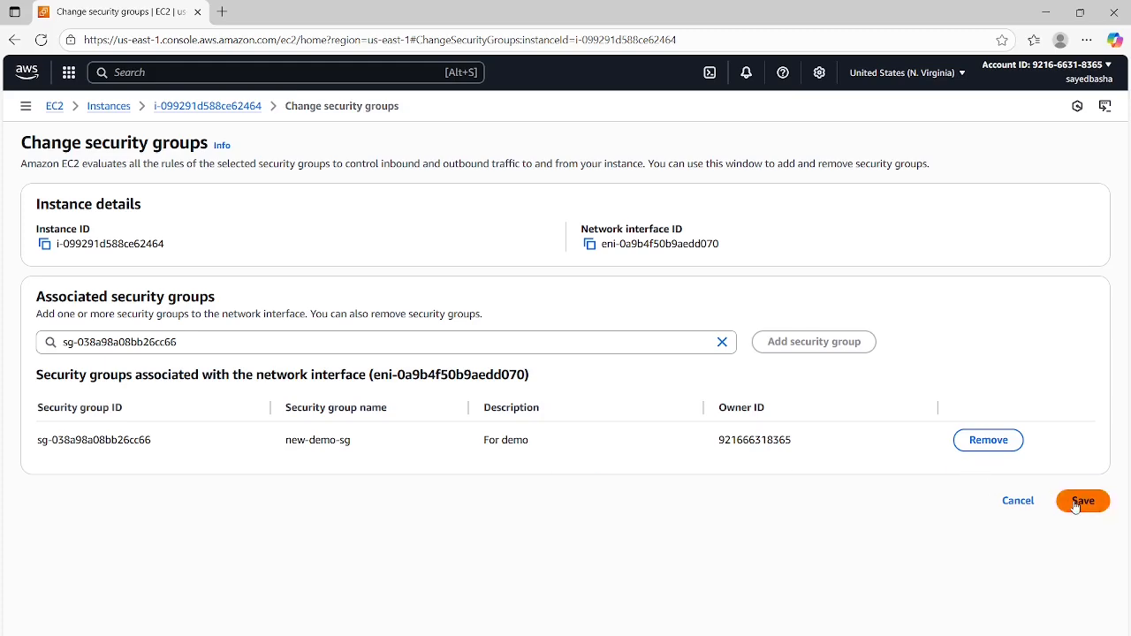
pyautogui.click(1080, 501)
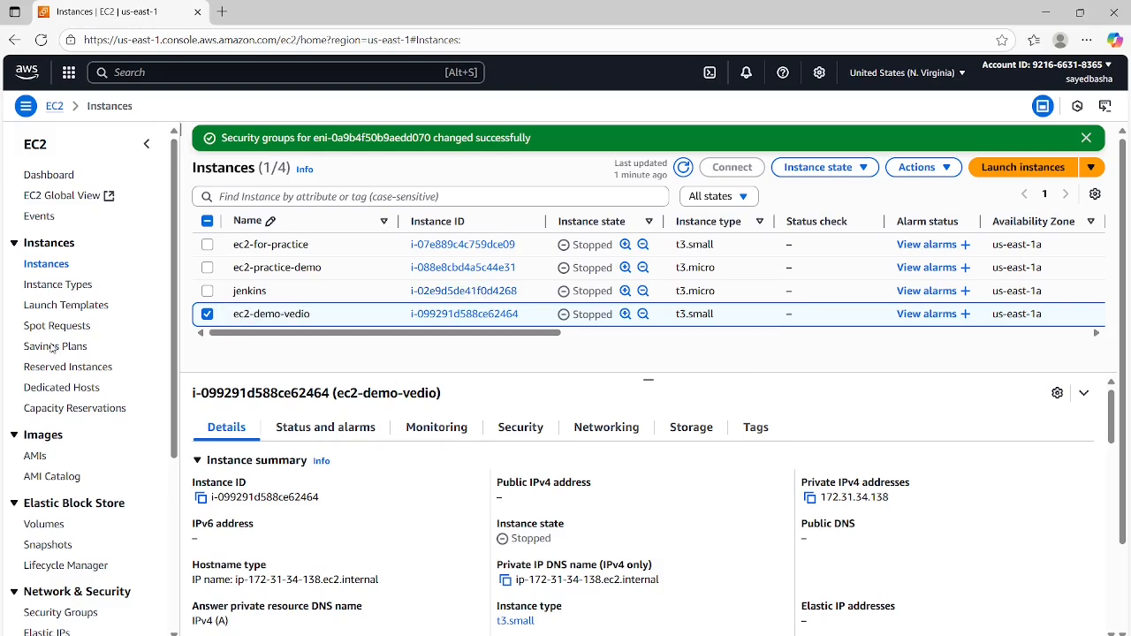
# Examine the name, description, VPC, rule and tag settings for creating a security group, and return to the security groups list without creating one
pyautogui.scroll(-2, 53, 352)
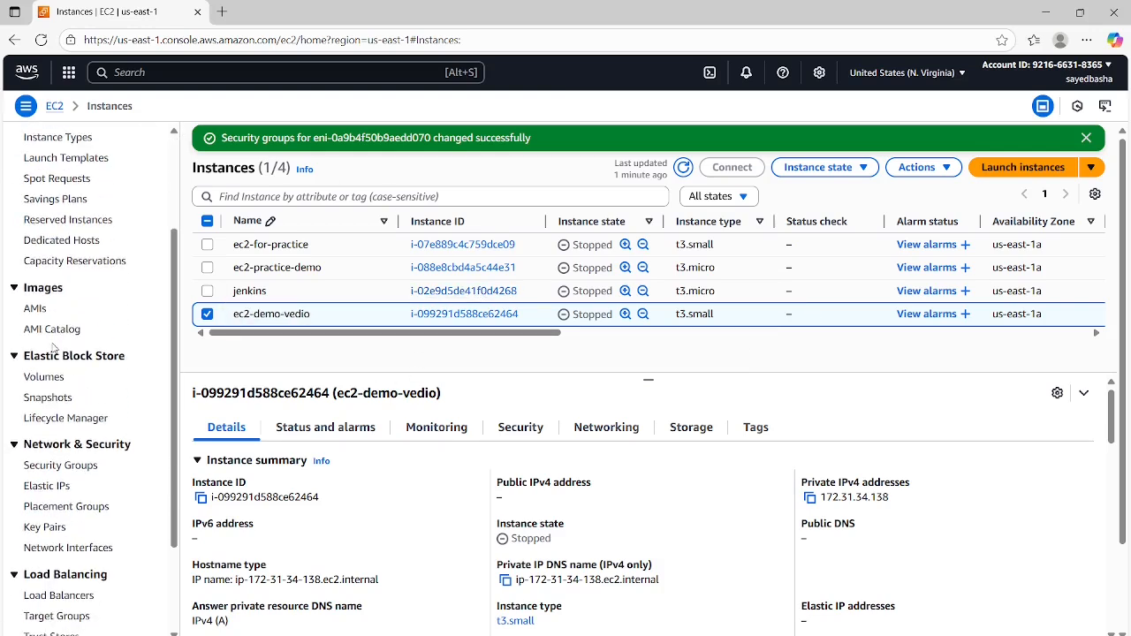
pyautogui.click(39, 466)
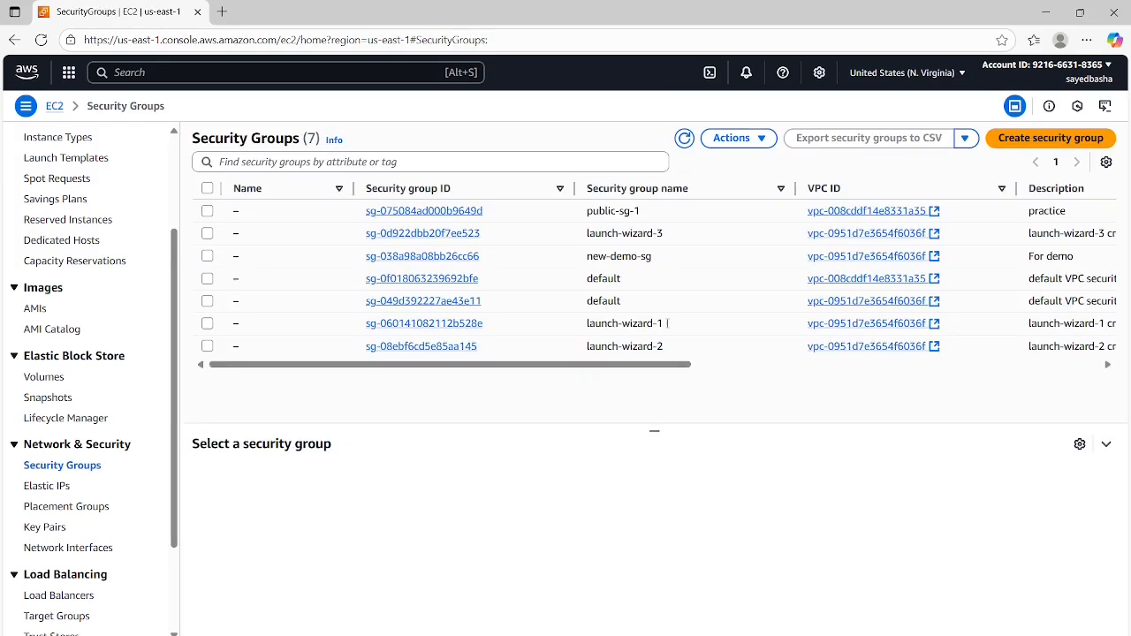
pyautogui.click(1029, 138)
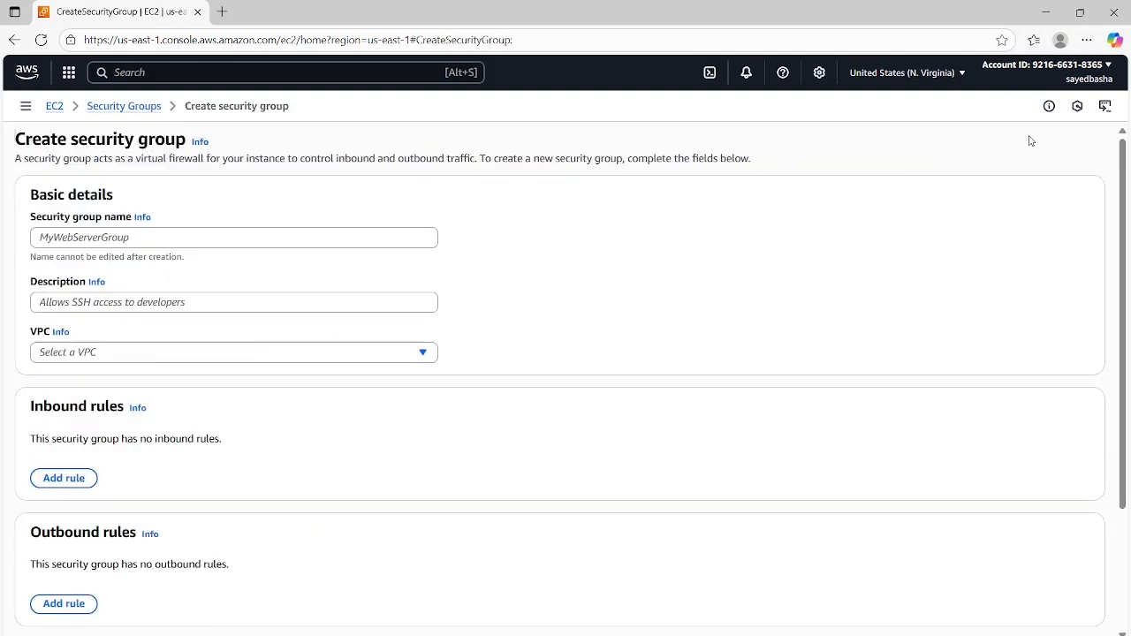
pyautogui.click(129, 236)
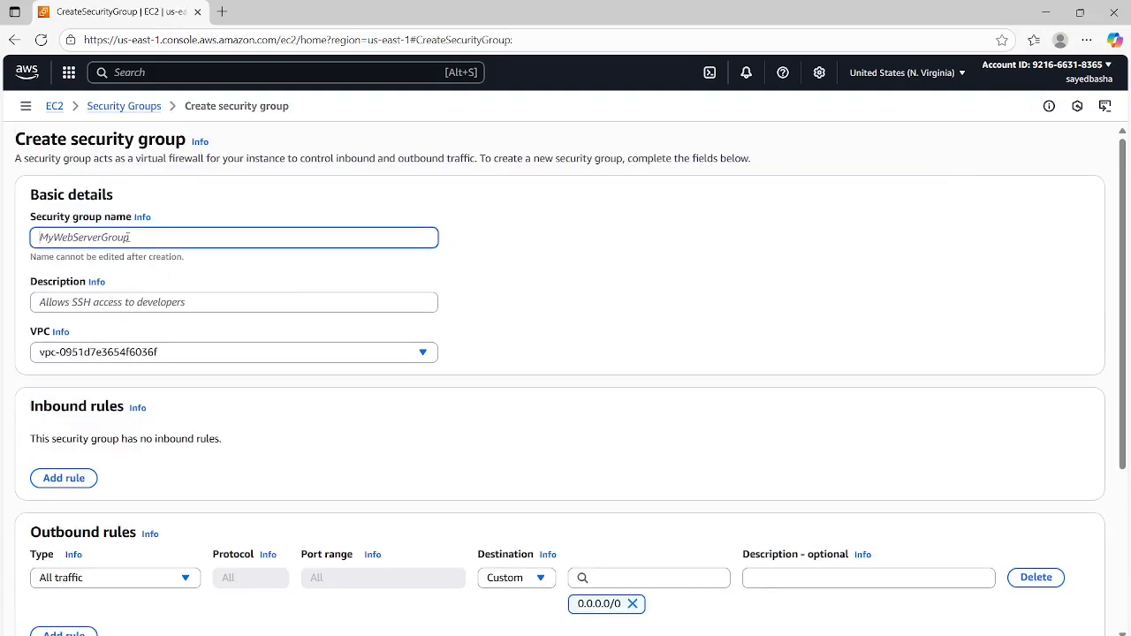
pyautogui.click(115, 303)
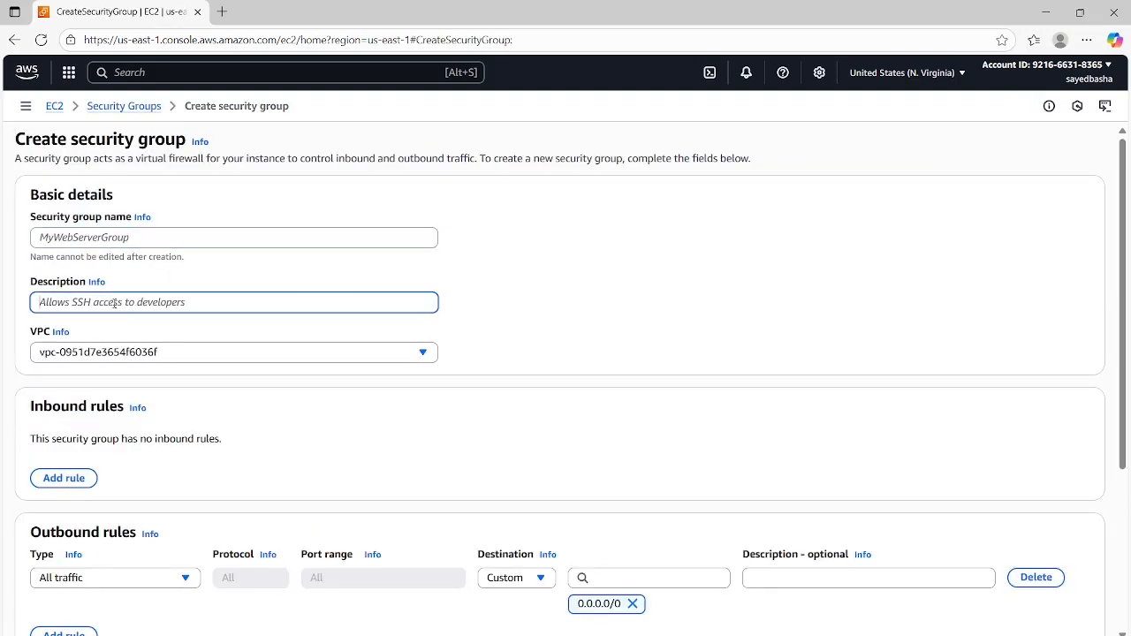
pyautogui.click(111, 353)
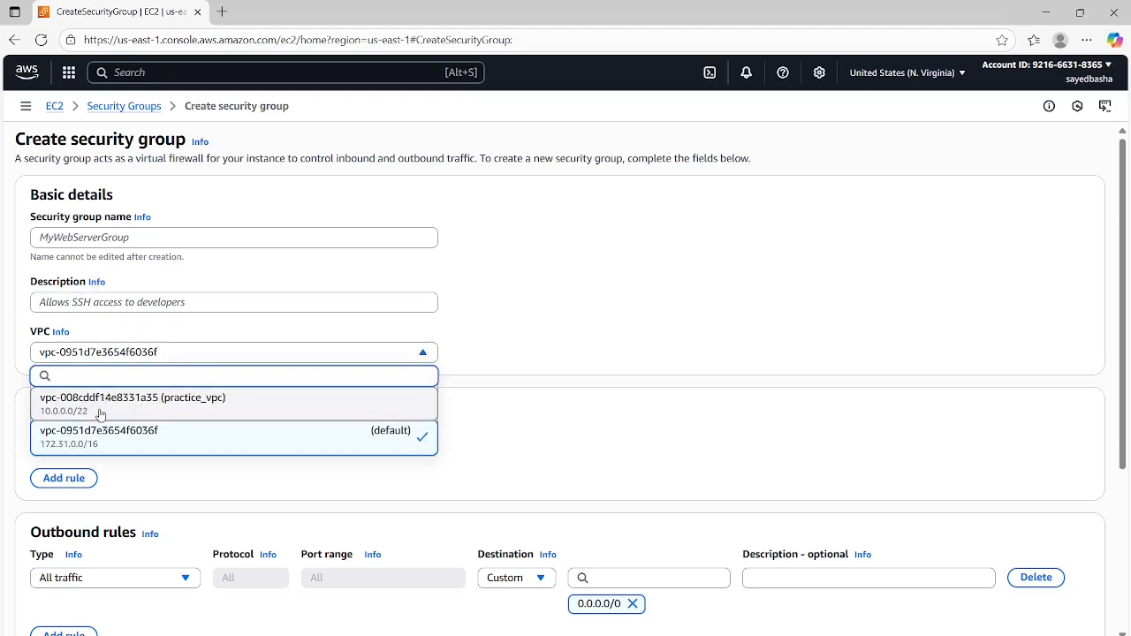
pyautogui.click(176, 352)
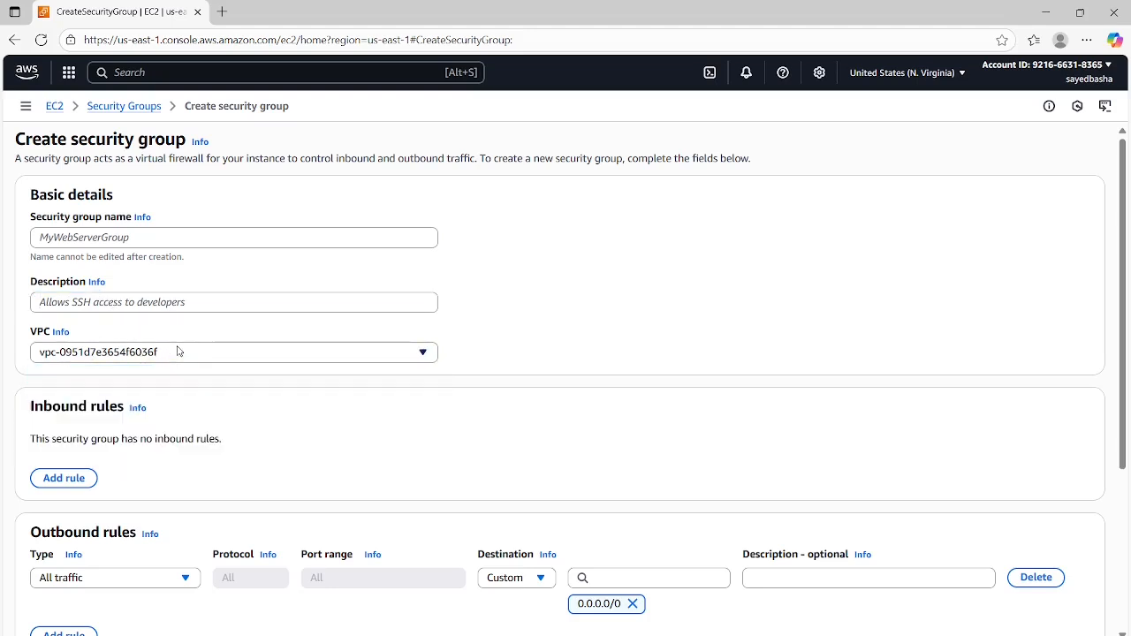
pyautogui.scroll(-3, 177, 352)
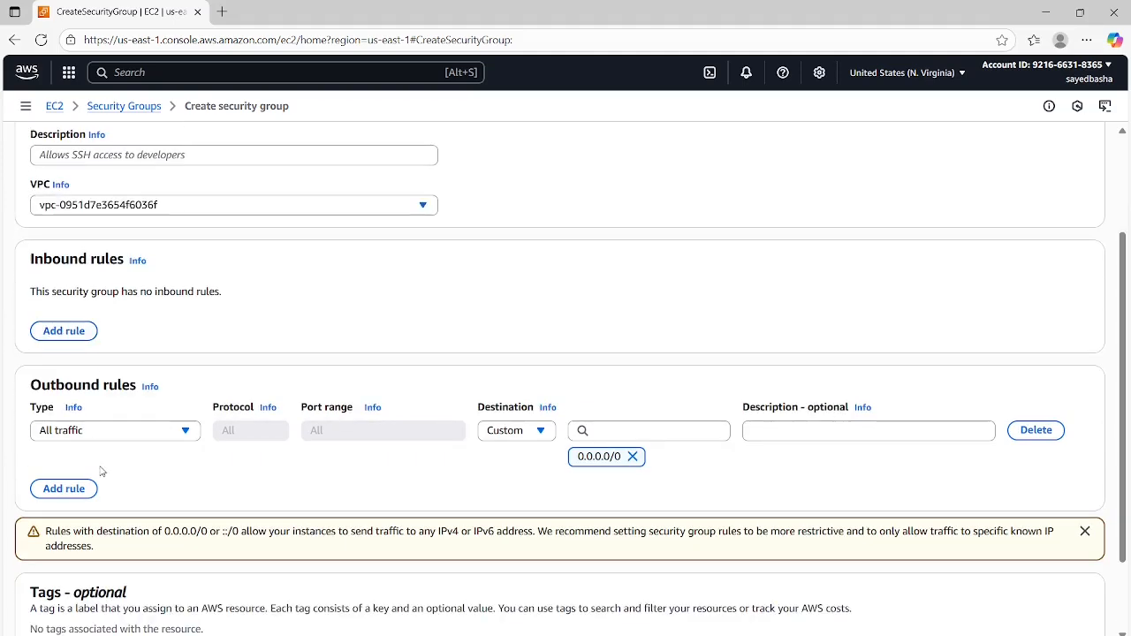
pyautogui.scroll(-2, 102, 471)
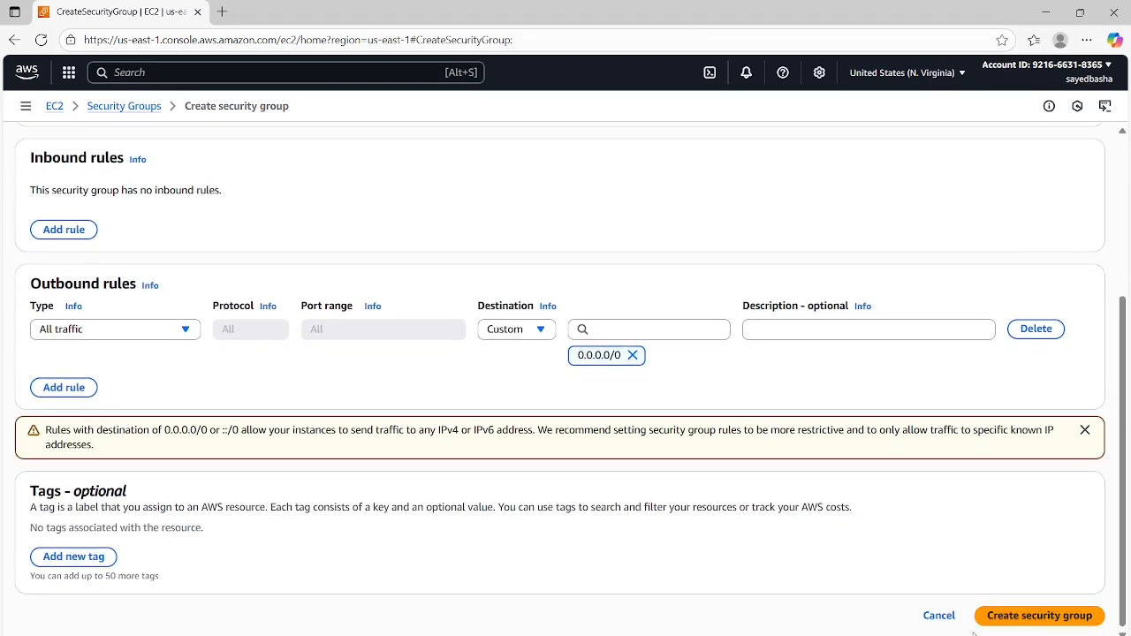
pyautogui.scroll(5, 998, 625)
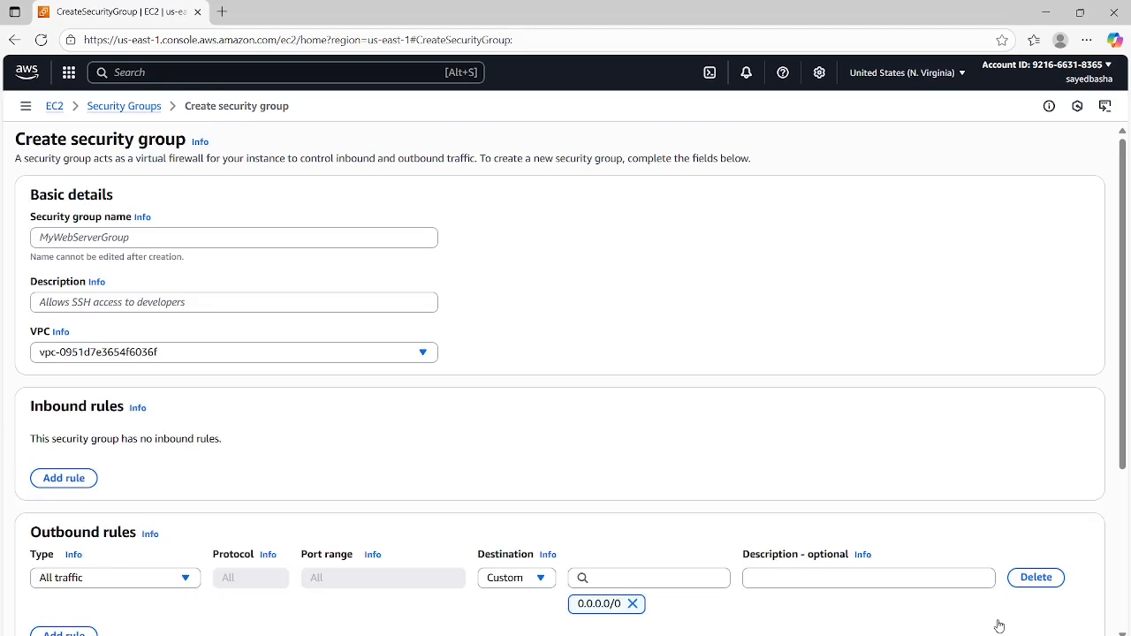
pyautogui.click(110, 106)
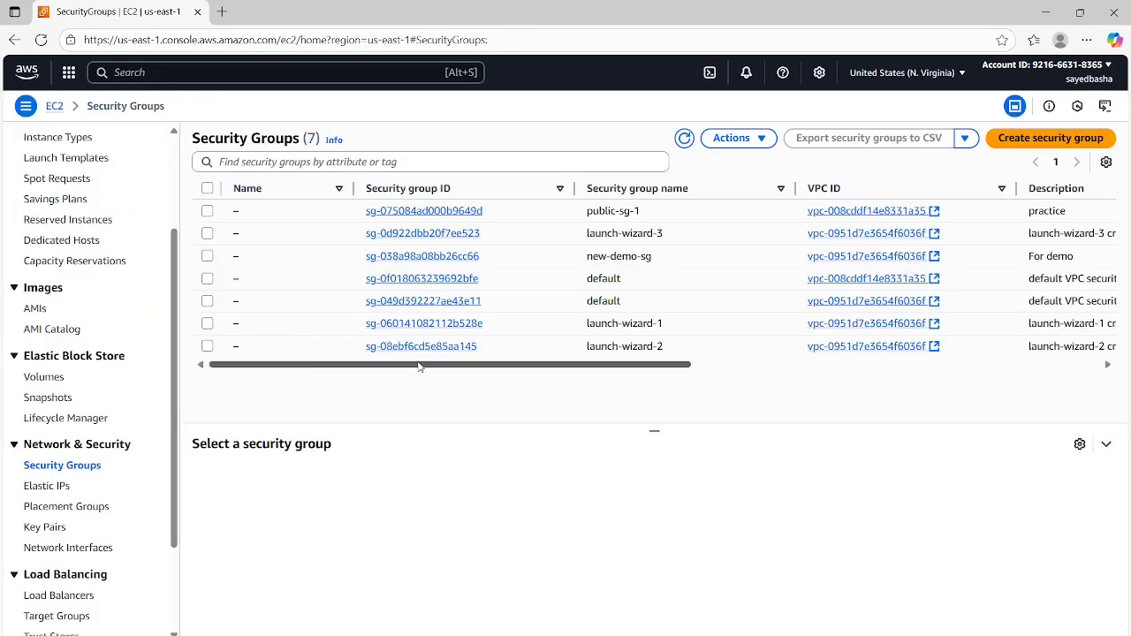
# Check which security group is attached to ec2-demo-vedio in its security details
pyautogui.scroll(3, 75, 447)
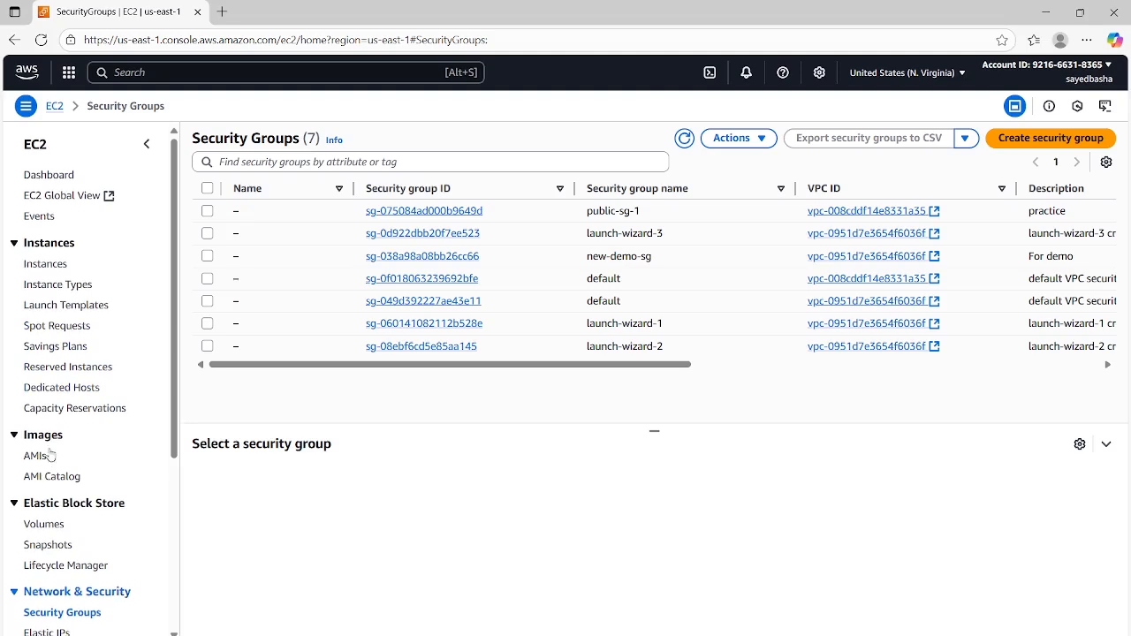
pyautogui.click(54, 264)
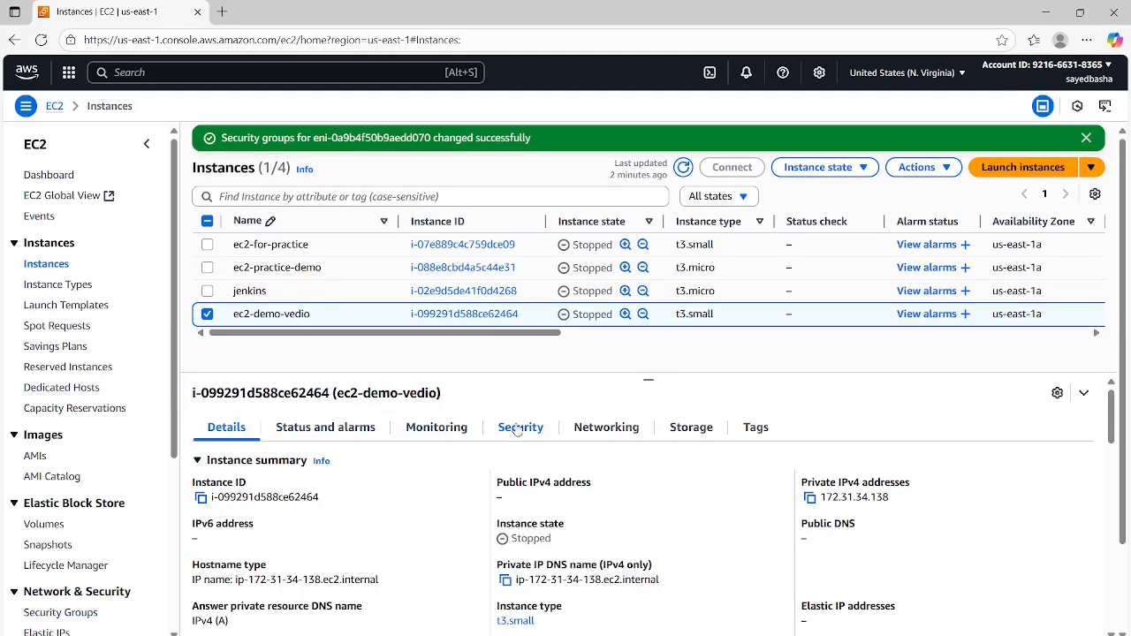
pyautogui.click(520, 428)
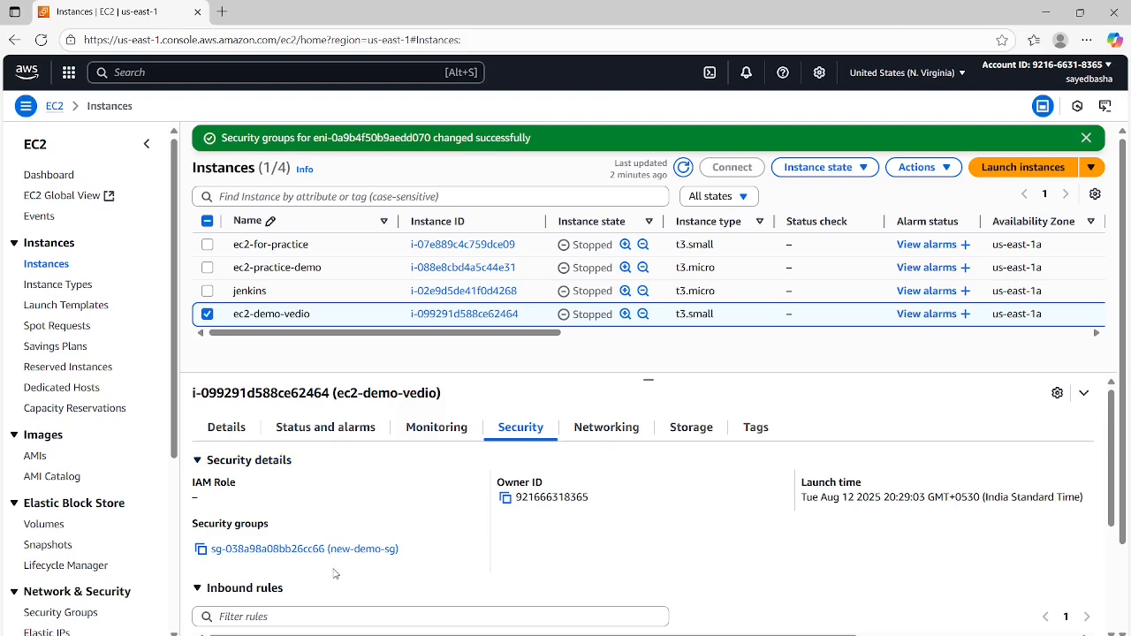